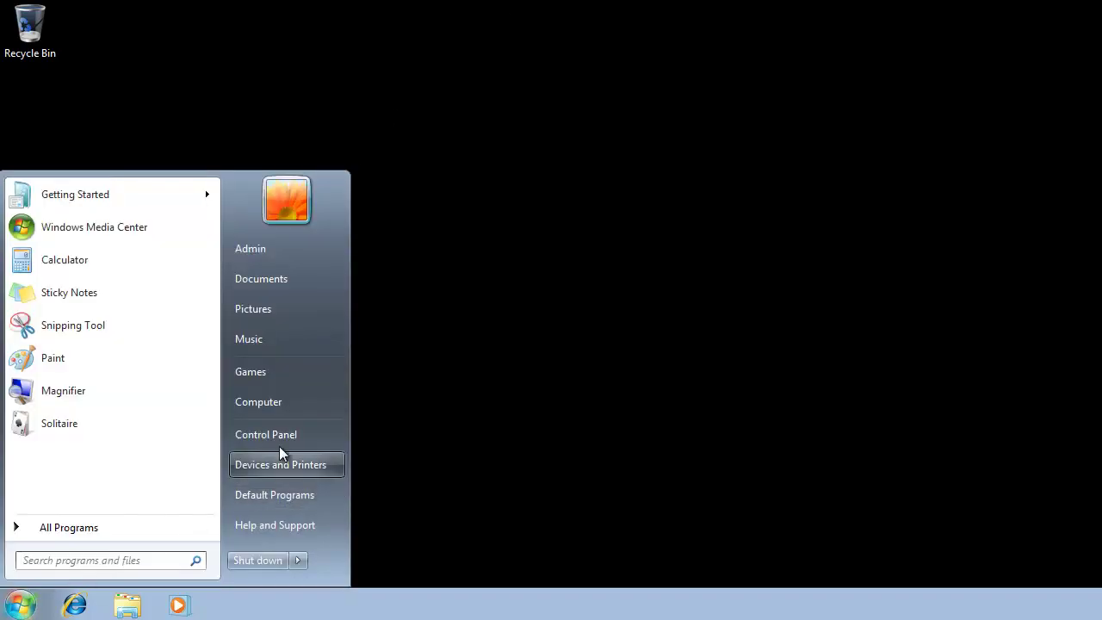
# In Control Panel, switch View by to Category and back to Small icons, then open User Accounts
pyautogui.click(281, 438)
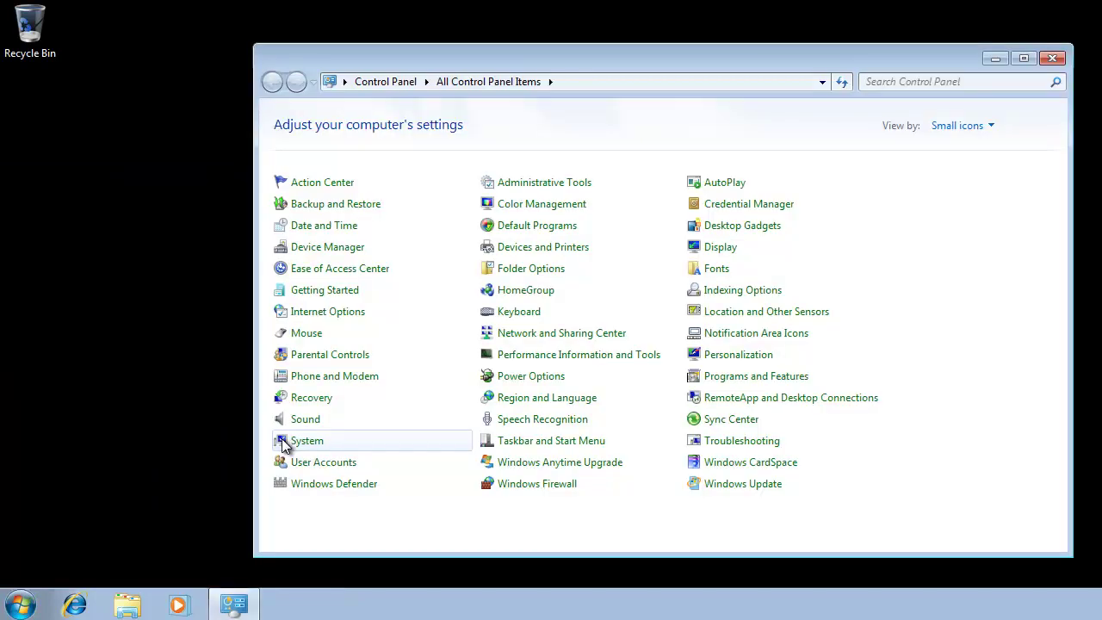
pyautogui.click(964, 125)
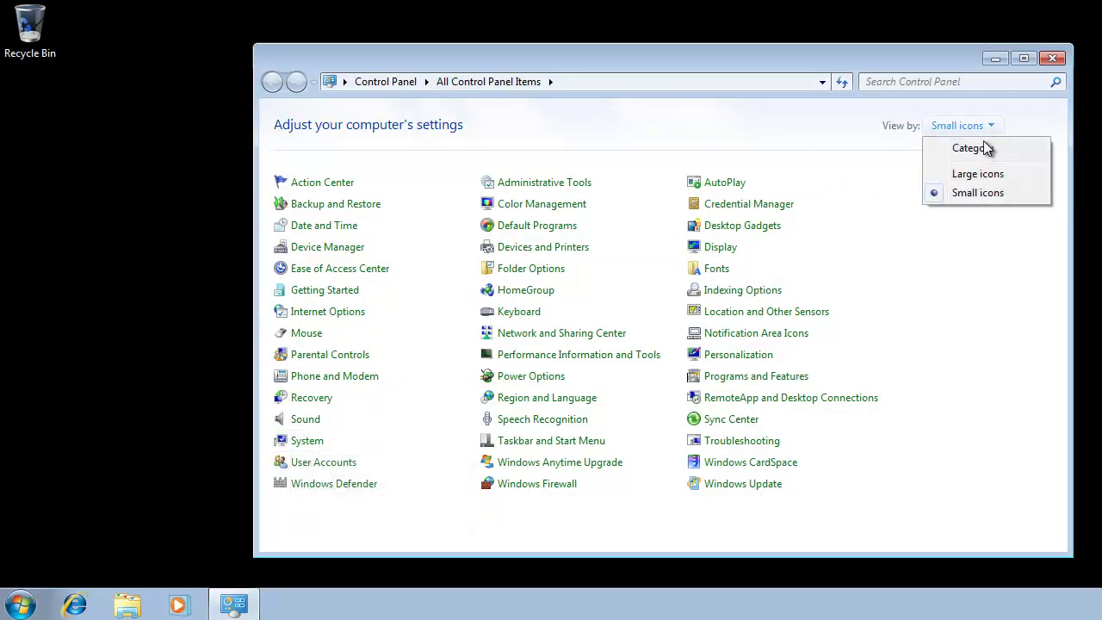
pyautogui.click(984, 153)
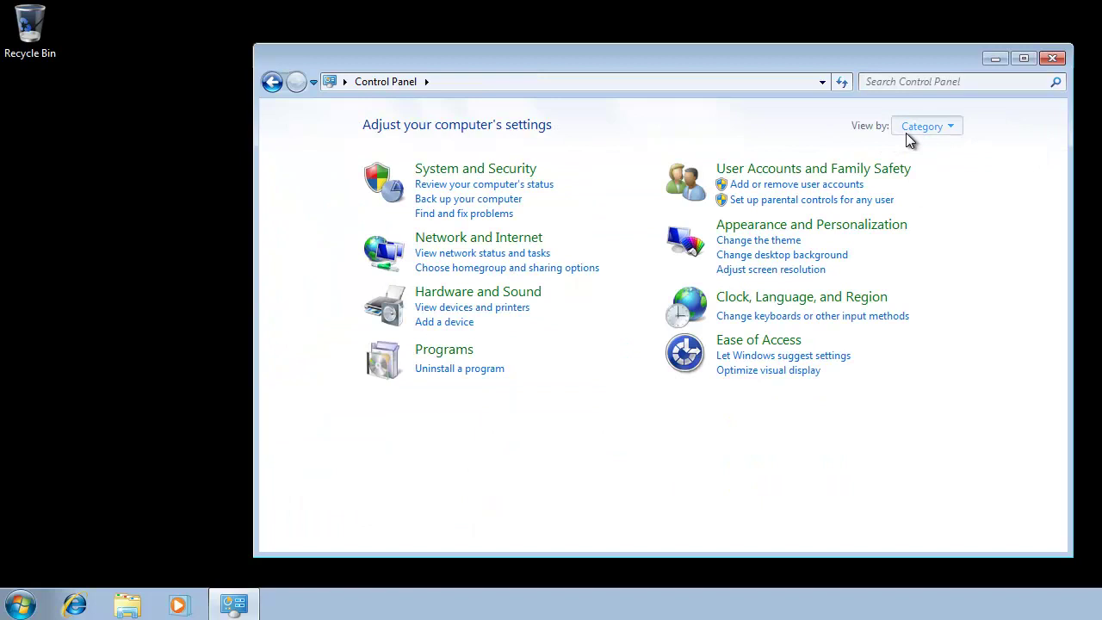
pyautogui.click(918, 127)
pyautogui.click(924, 195)
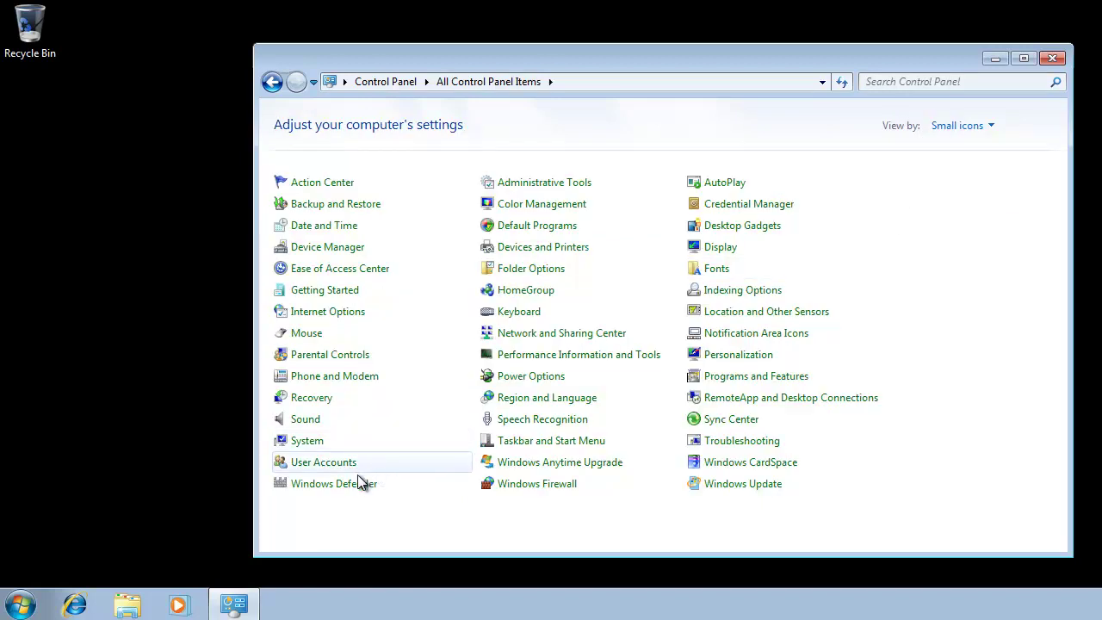
pyautogui.click(332, 468)
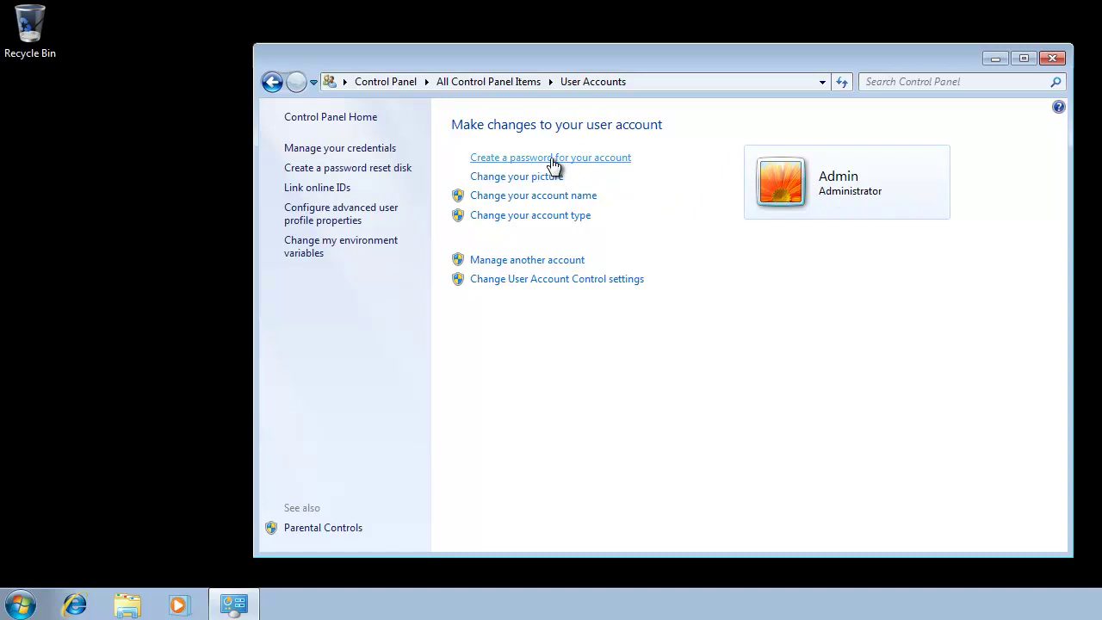
pyautogui.click(552, 157)
pyautogui.click(502, 224)
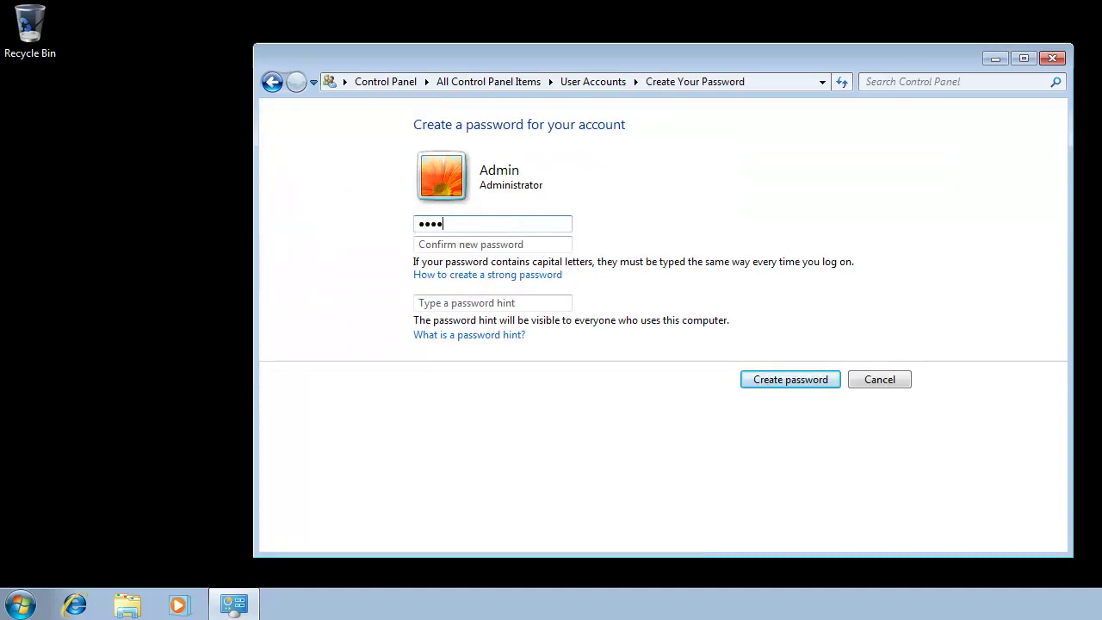
pyautogui.press('Tab')
pyautogui.press('Tab')
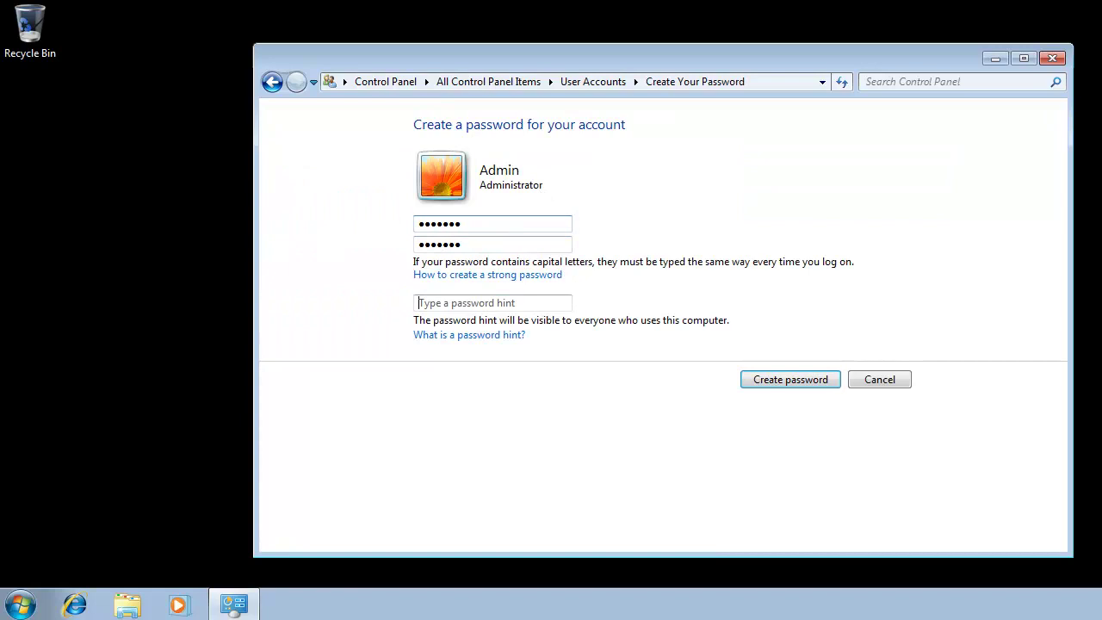
pyautogui.write('hint')
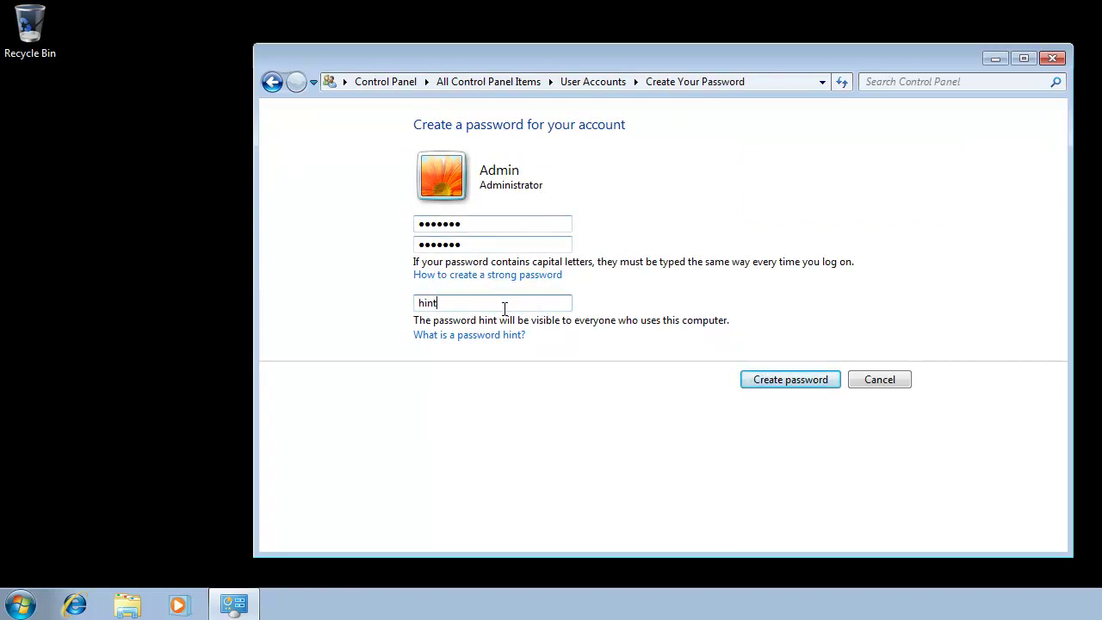
pyautogui.click(794, 378)
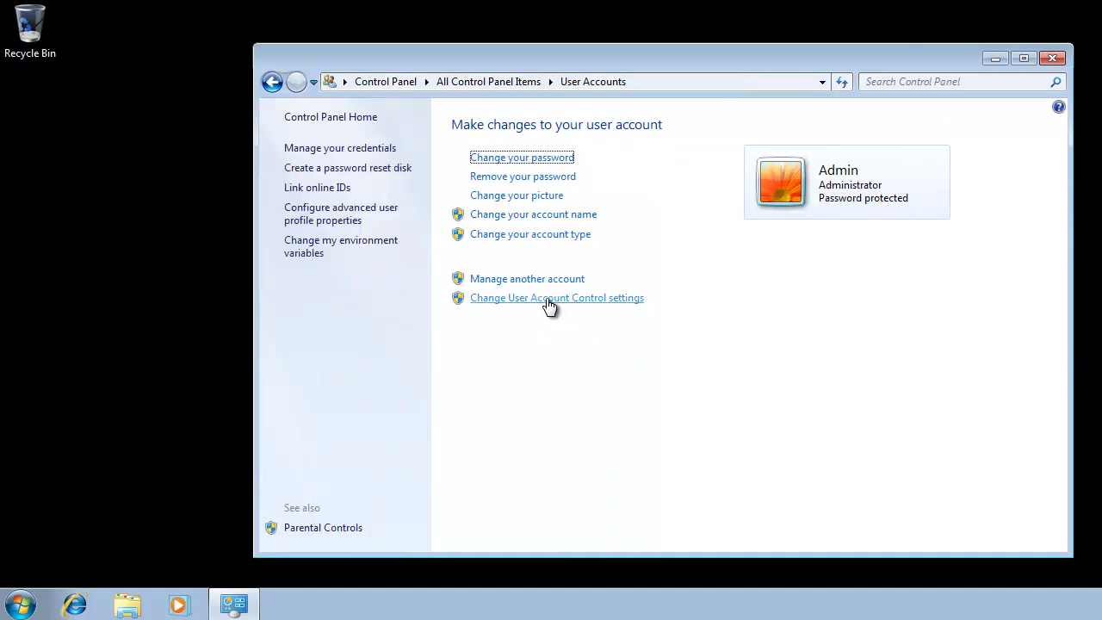
# Raise the User Account Control slider to Always notify and approve the UAC prompt
pyautogui.click(548, 305)
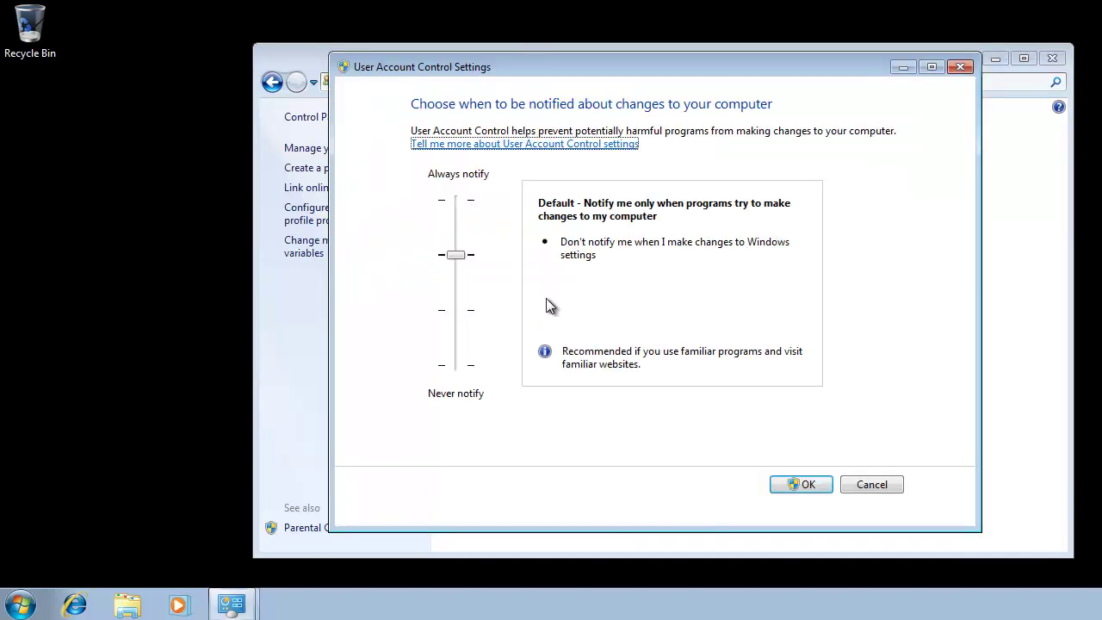
pyautogui.click(456, 248)
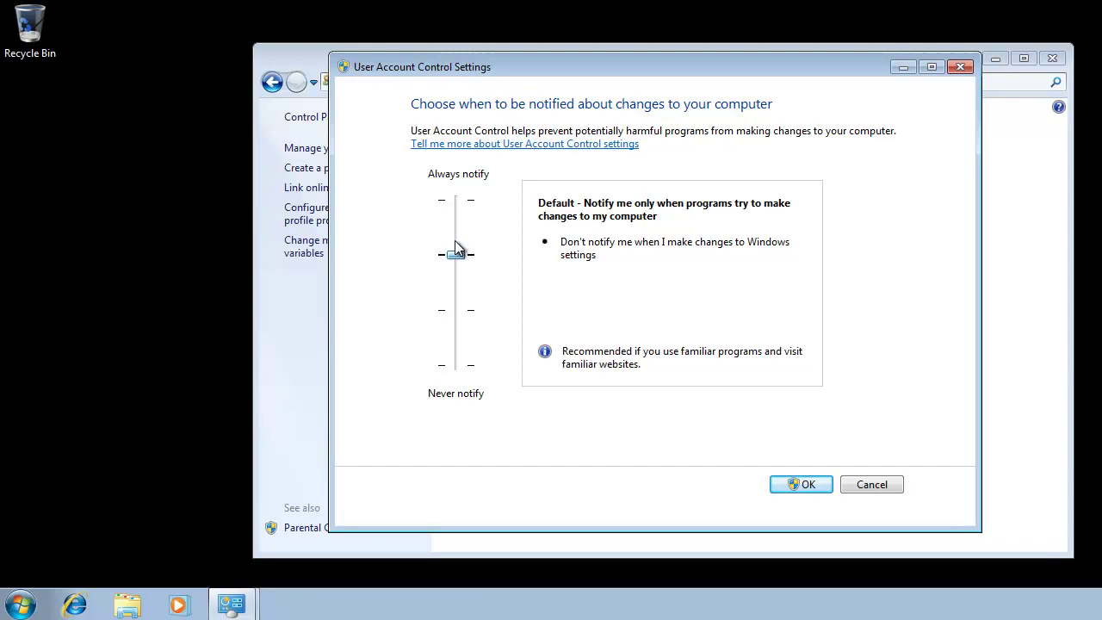
pyautogui.moveTo(457, 248); pyautogui.dragTo(454, 211)
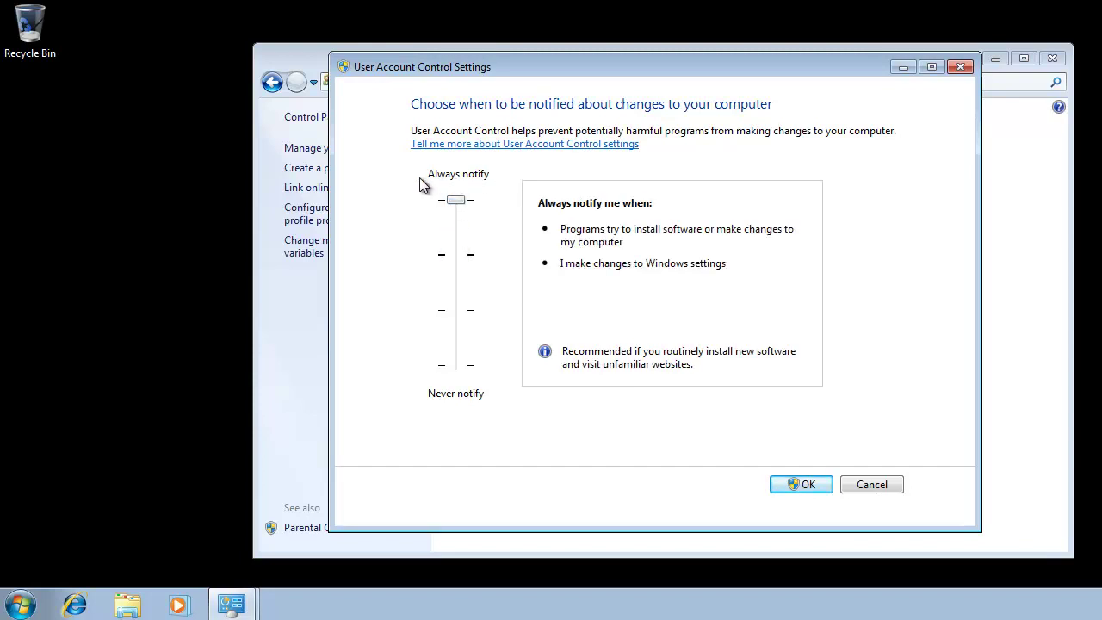
pyautogui.click(785, 482)
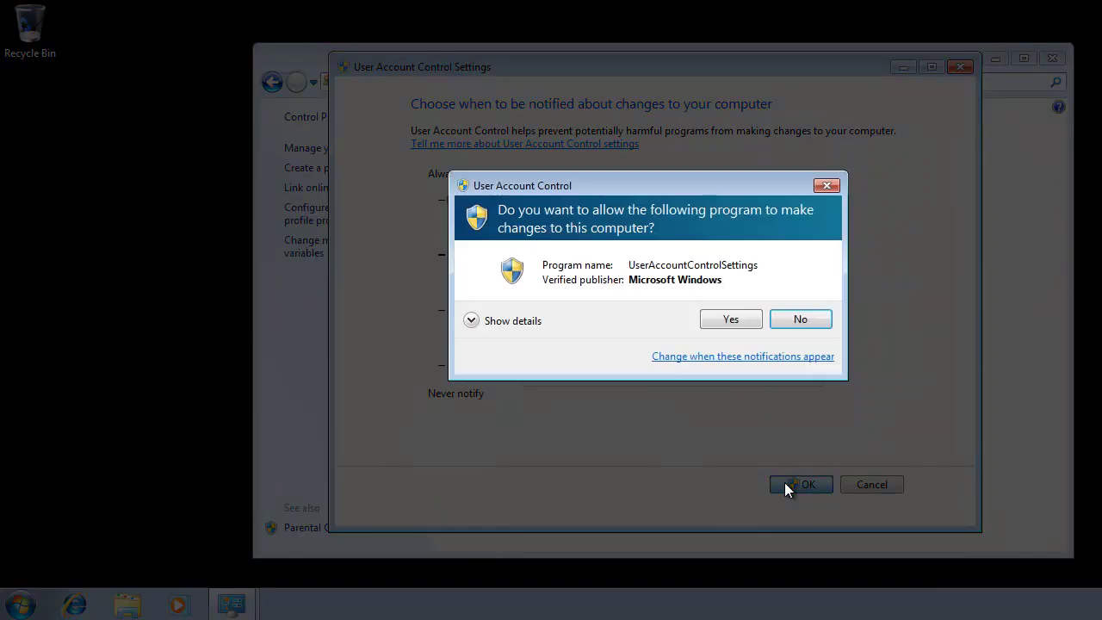
pyautogui.click(729, 319)
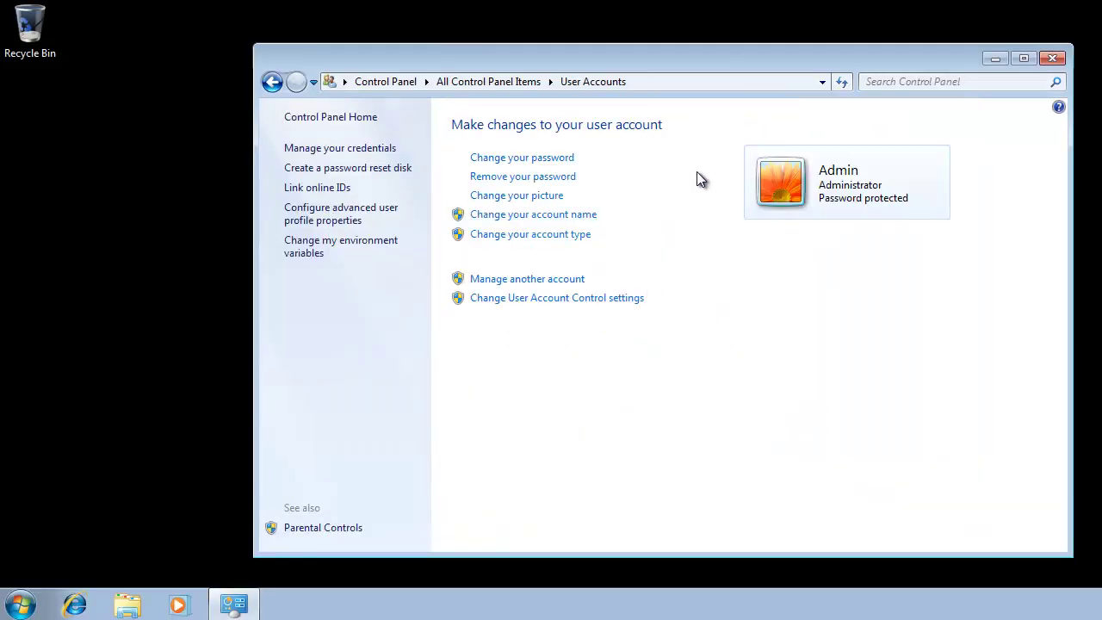
# After approving UAC, create a Standard user account named 'Standard'
pyautogui.click(529, 283)
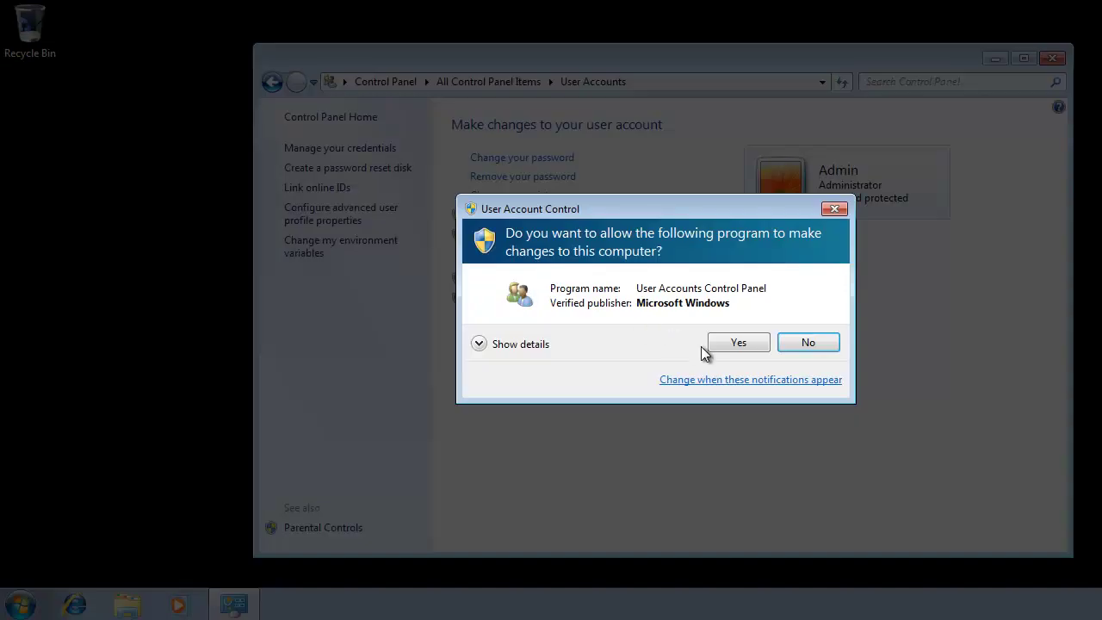
pyautogui.click(728, 349)
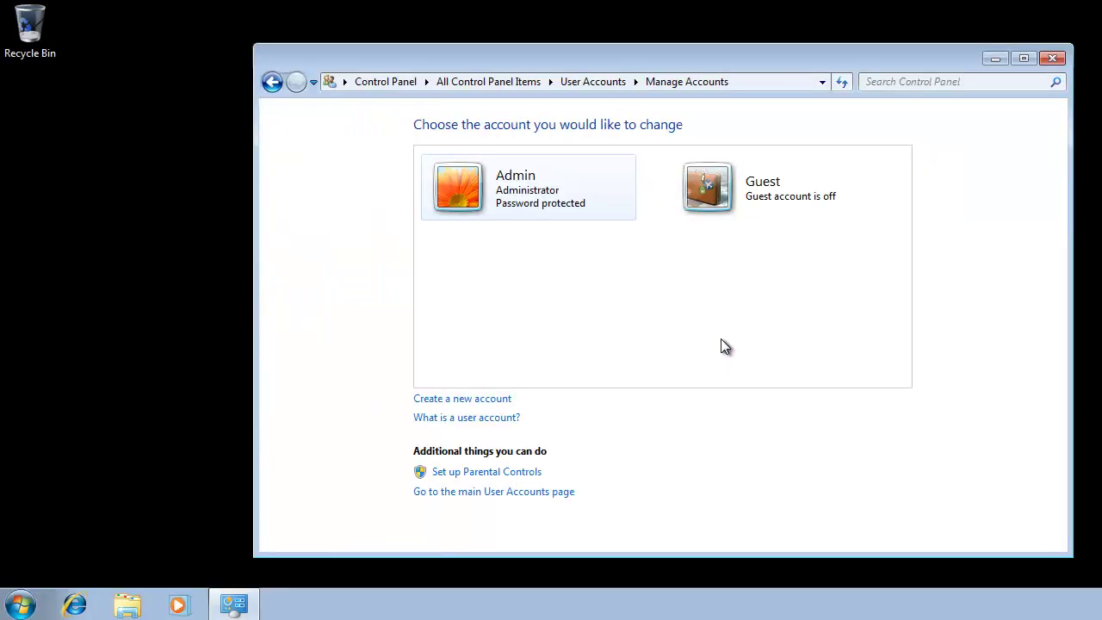
pyautogui.click(453, 401)
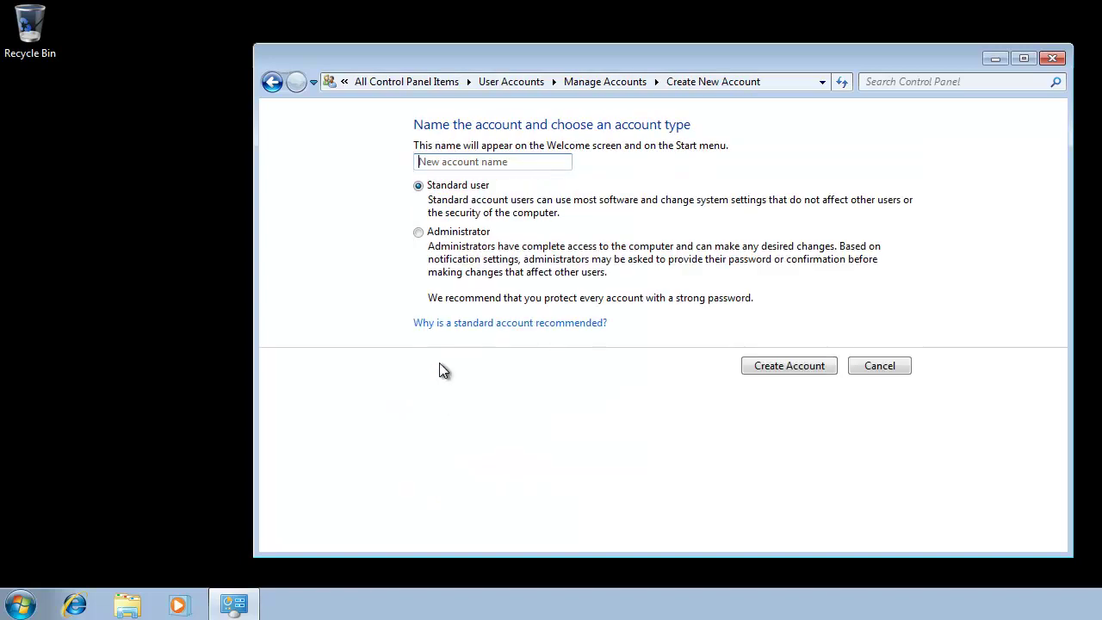
pyautogui.click(444, 161)
pyautogui.write('Standard')
pyautogui.click(419, 188)
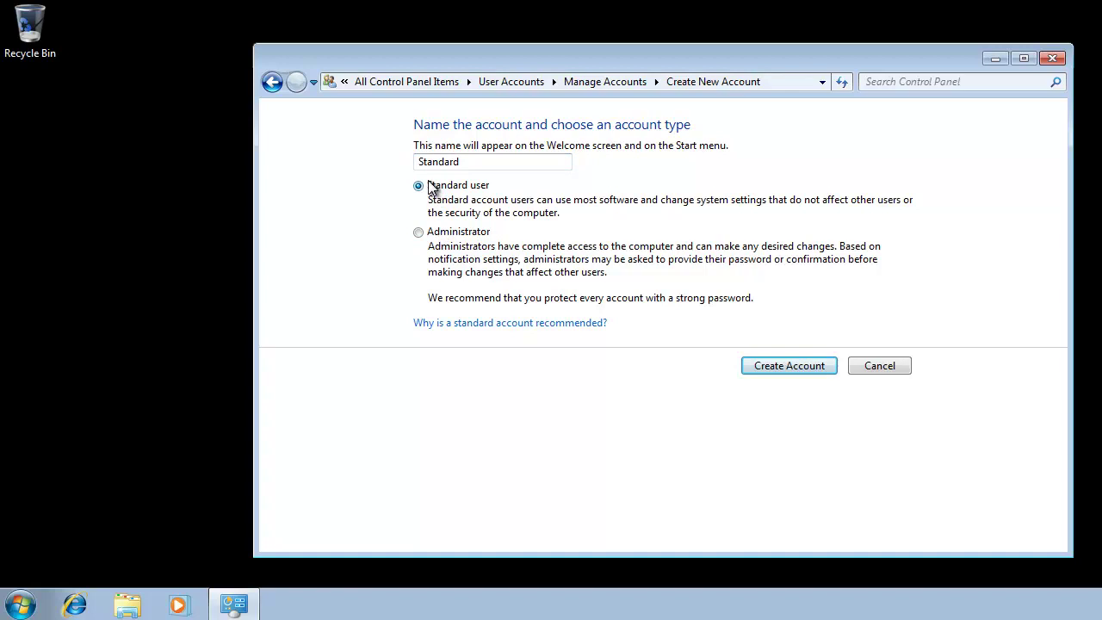
pyautogui.click(793, 365)
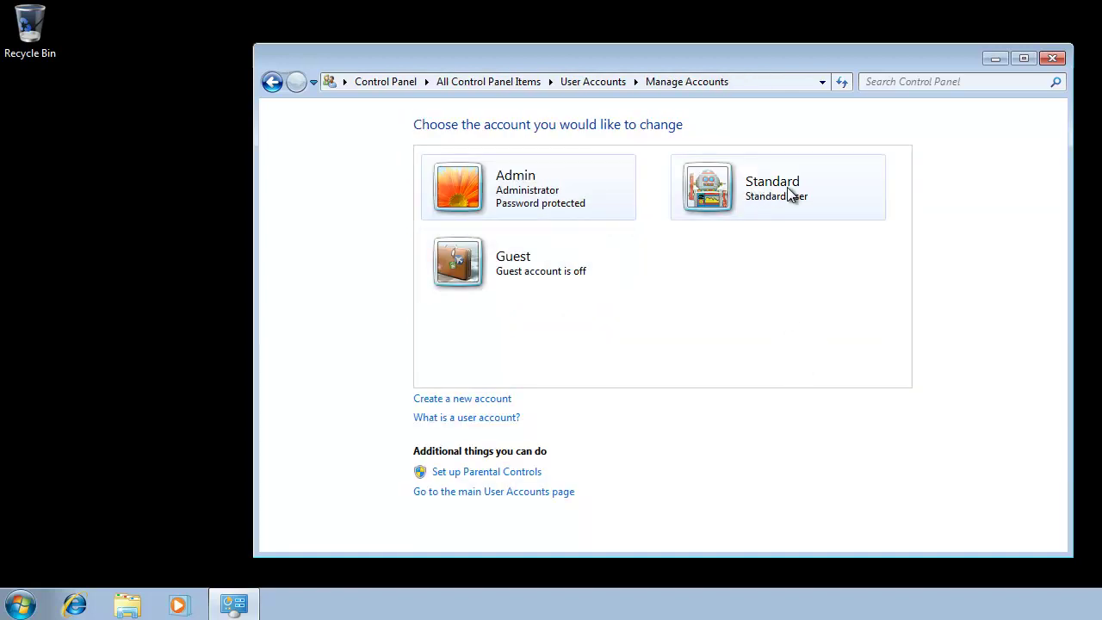
# Give the Standard account a confirmed password with hint 'hint', then return to the accounts list
pyautogui.click(731, 186)
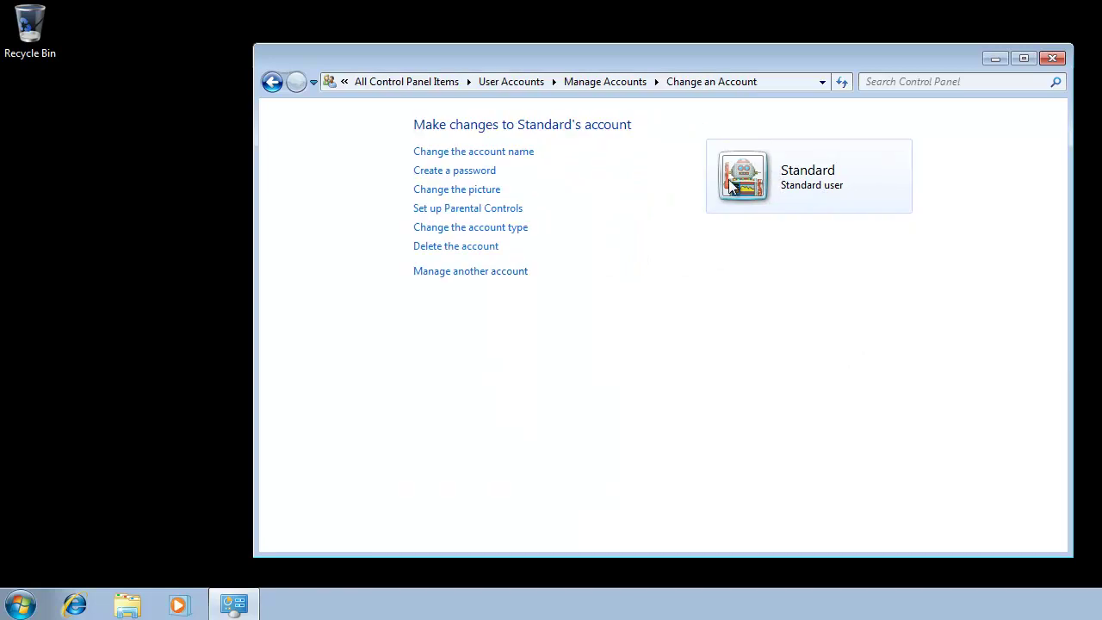
pyautogui.click(456, 179)
pyautogui.click(452, 299)
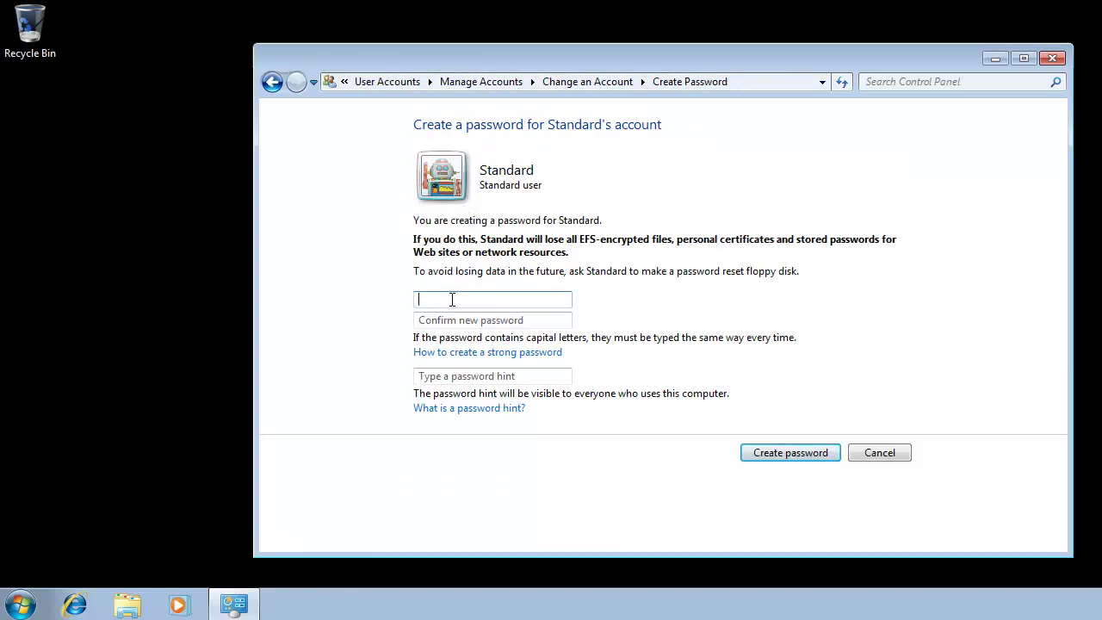
pyautogui.write('••')
pyautogui.press('Tab')
pyautogui.write('•••')
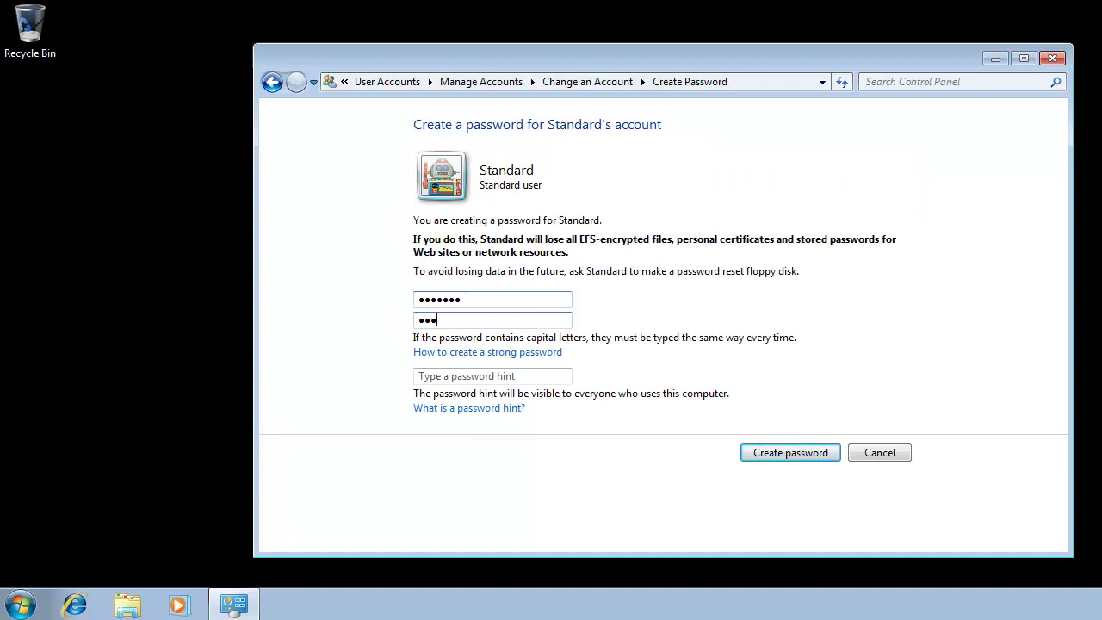
pyautogui.write('••••')
pyautogui.press('Tab')
pyautogui.press('Tab')
pyautogui.write('hint')
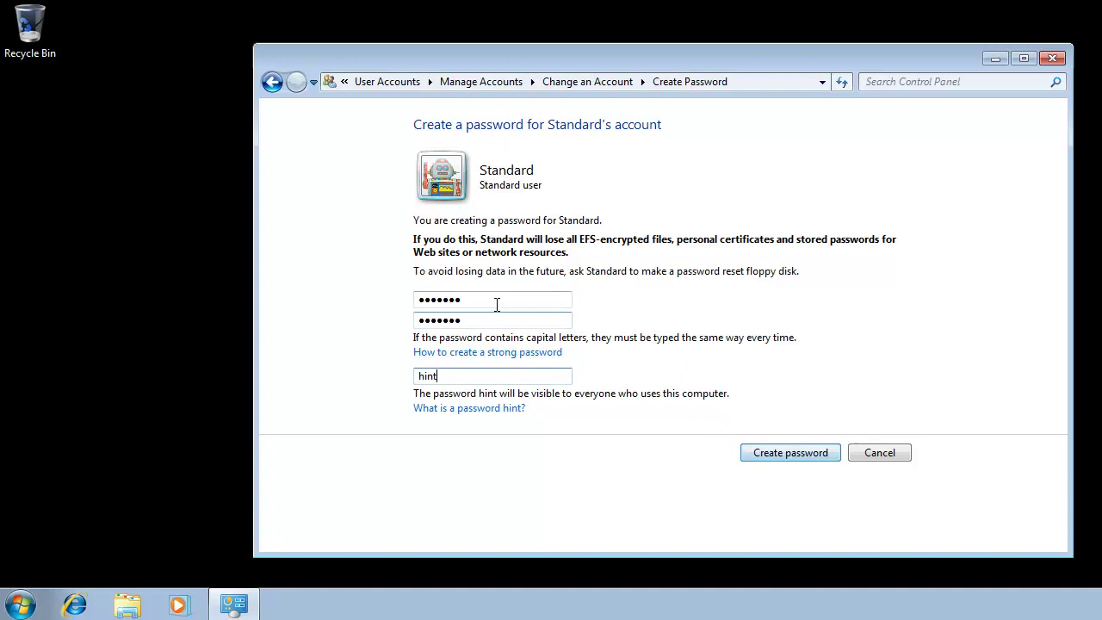
pyautogui.doubleClick(475, 379)
pyautogui.write('hint')
pyautogui.click(772, 459)
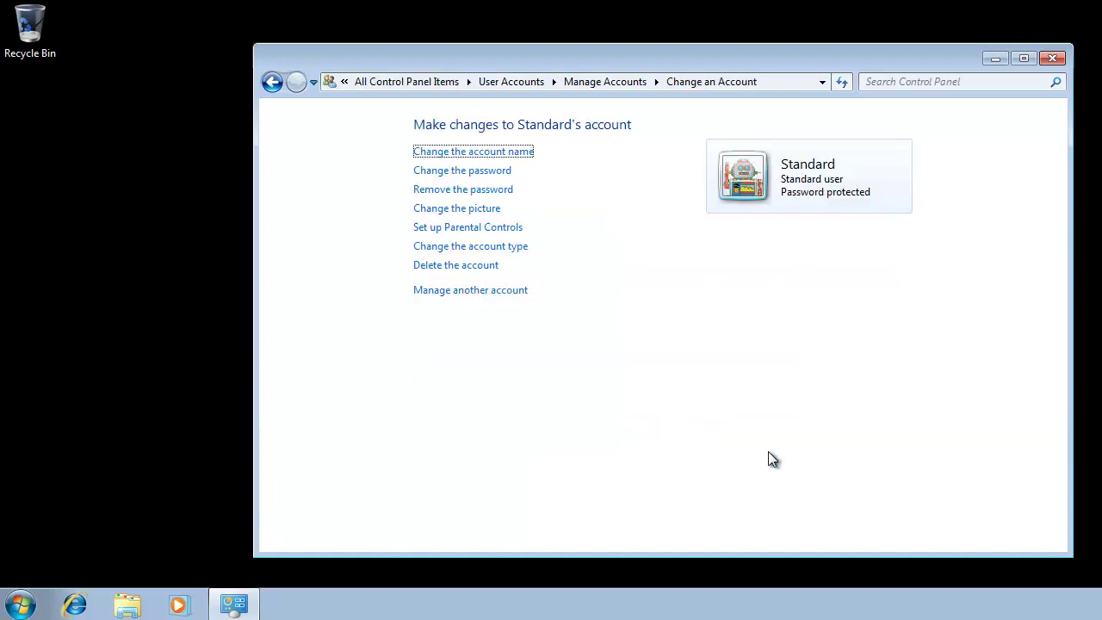
pyautogui.click(472, 289)
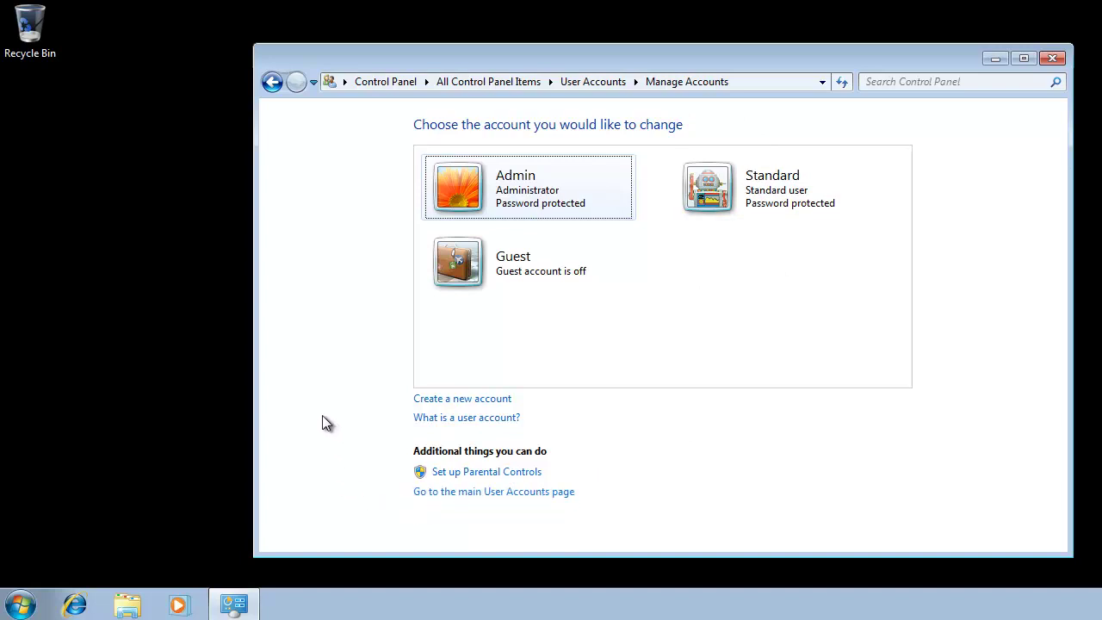
# Close Control Panel, log off, and sign in as Standard with its password
pyautogui.click(1051, 58)
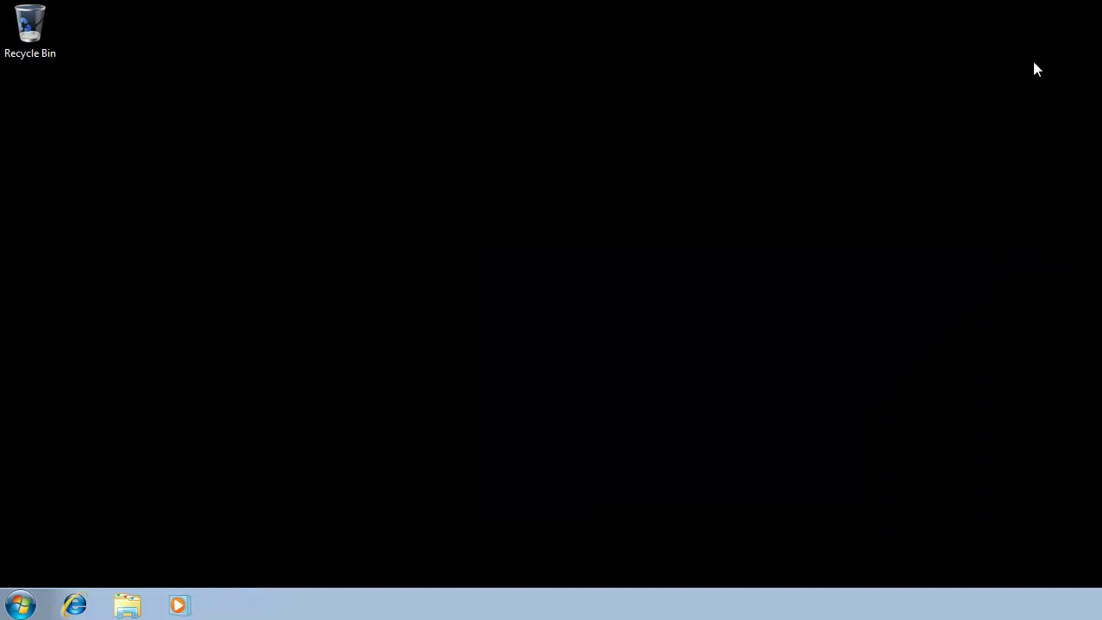
pyautogui.click(21, 606)
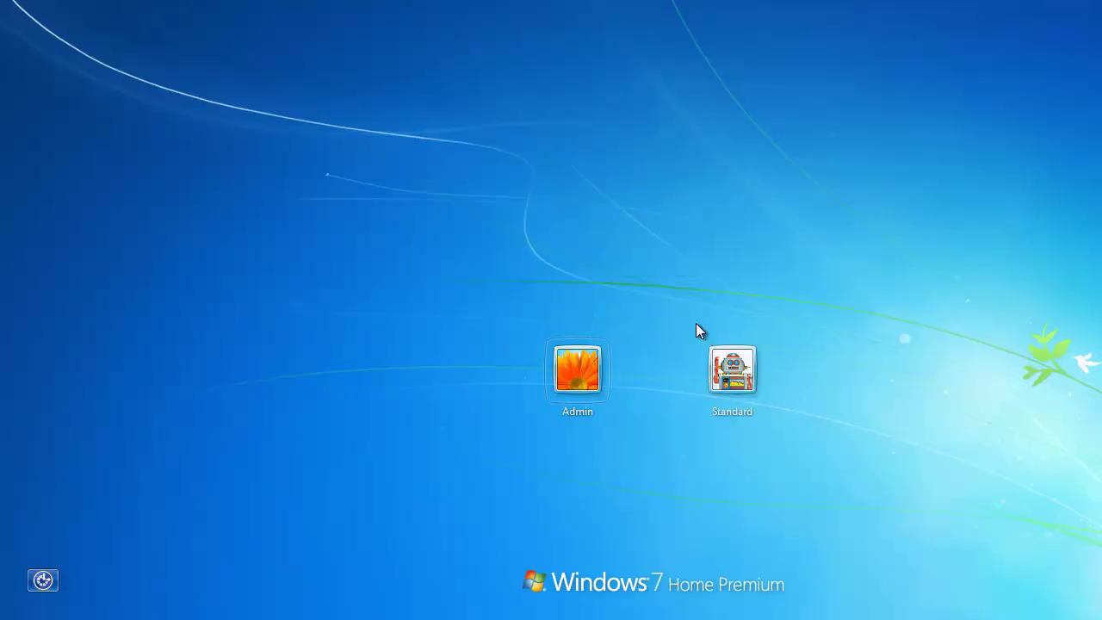
pyautogui.click(728, 383)
pyautogui.write('•••')
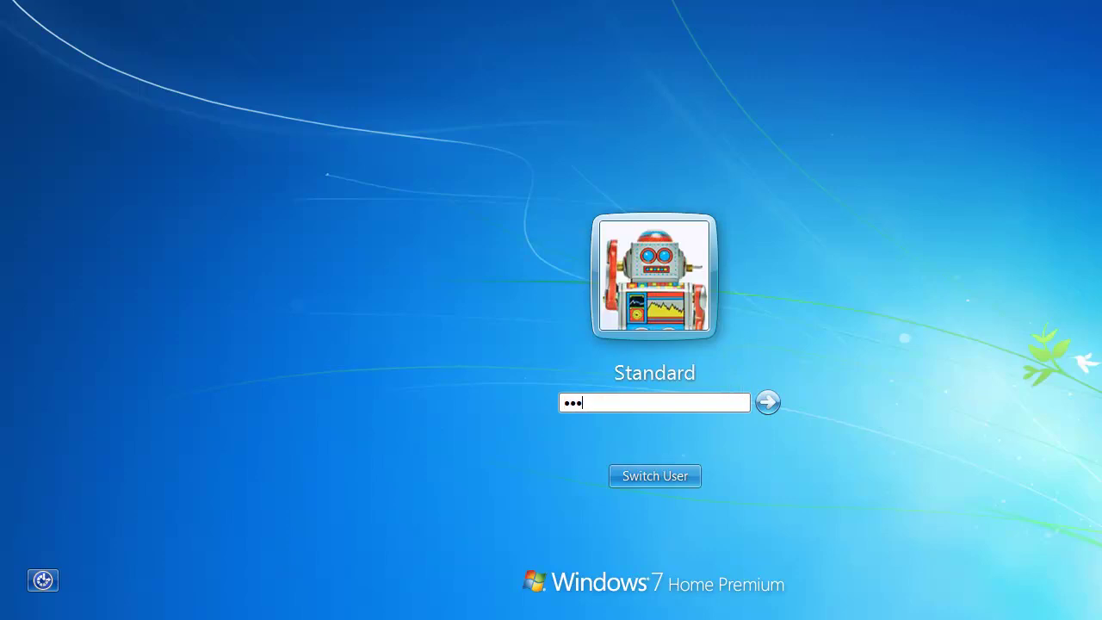
pyautogui.write('••••')
pyautogui.press('Return')
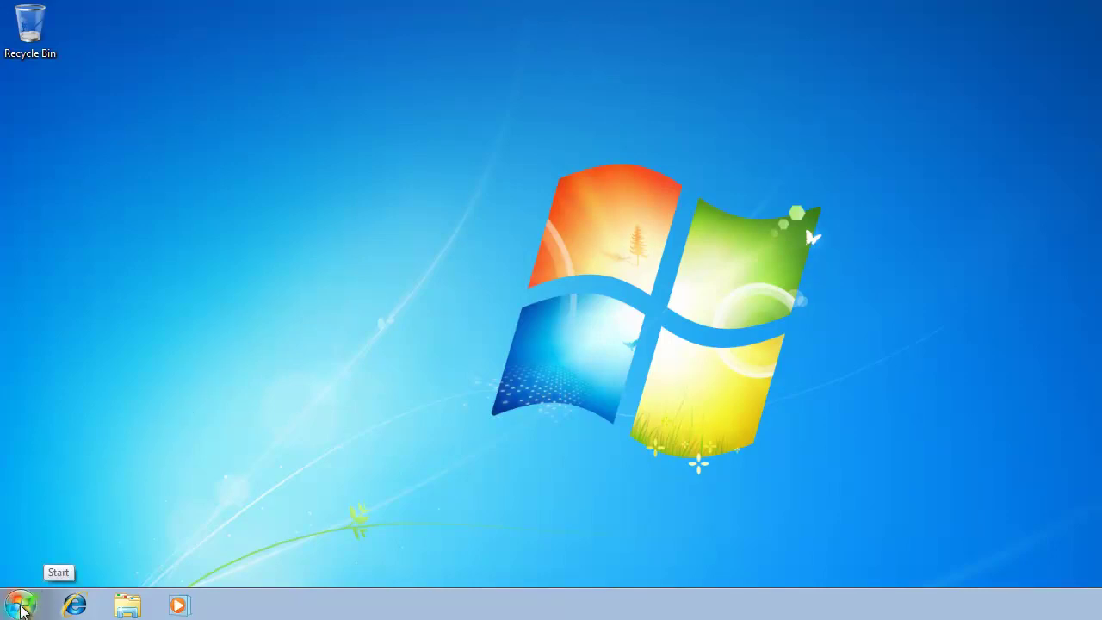
pyautogui.click(22, 609)
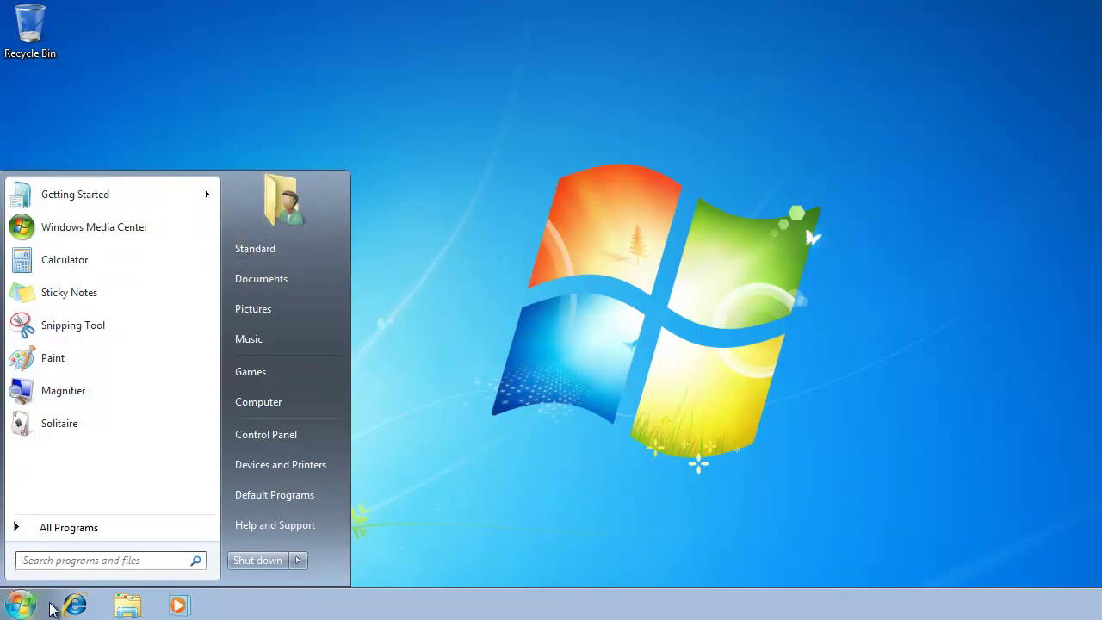
pyautogui.click(21, 612)
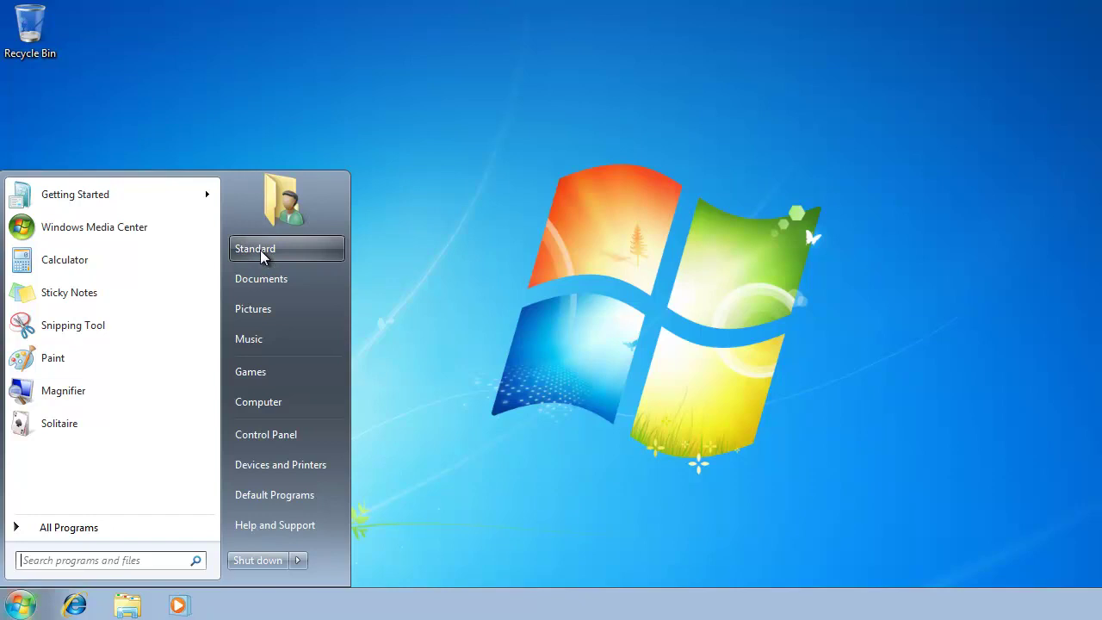
pyautogui.click(482, 270)
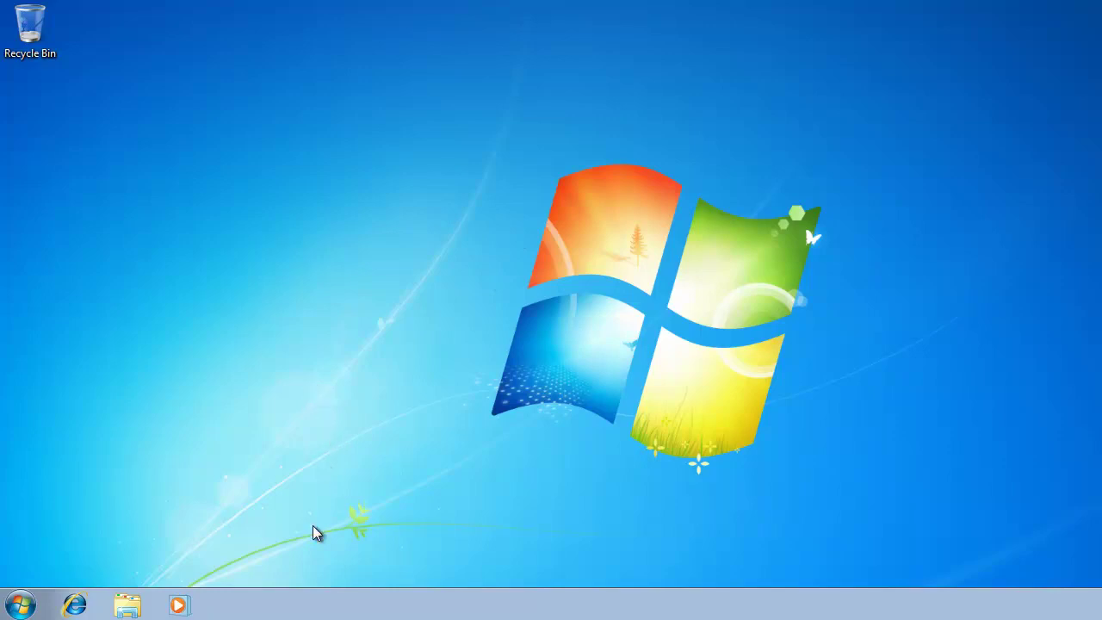
pyautogui.click(21, 605)
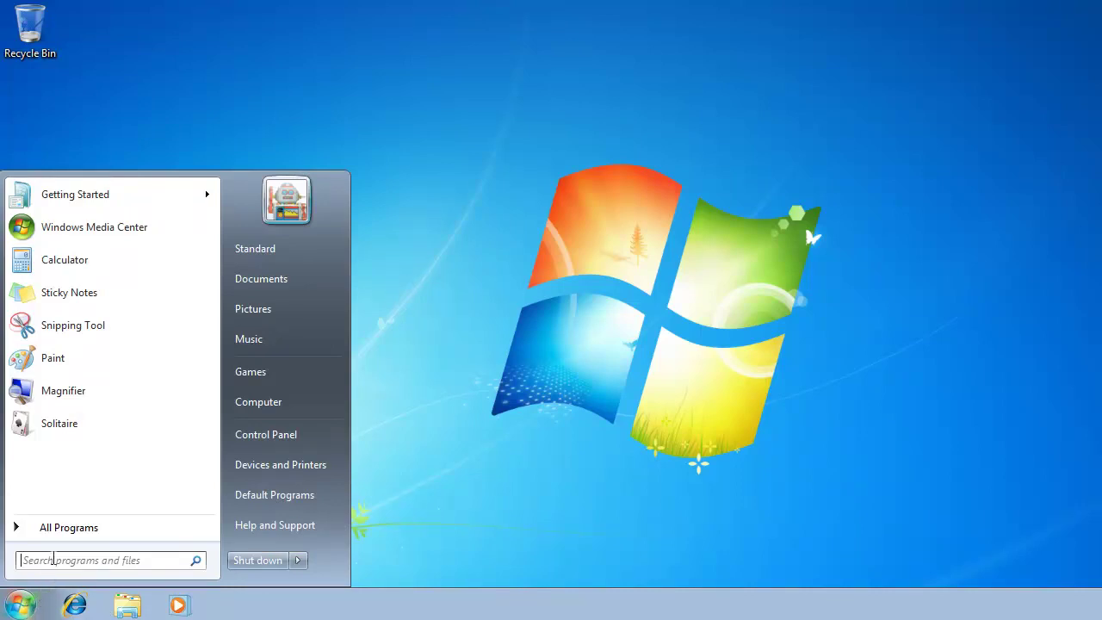
# Launch Task Manager from the taskbar menu on its Processes tab, centred on screen
pyautogui.click(517, 484)
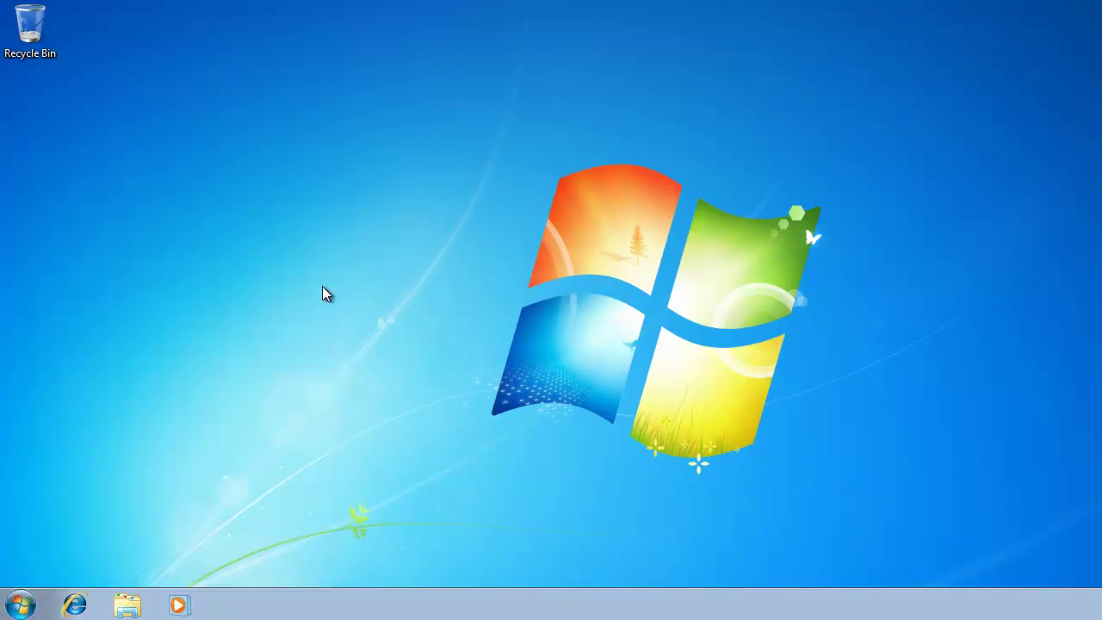
pyautogui.rightClick(419, 591)
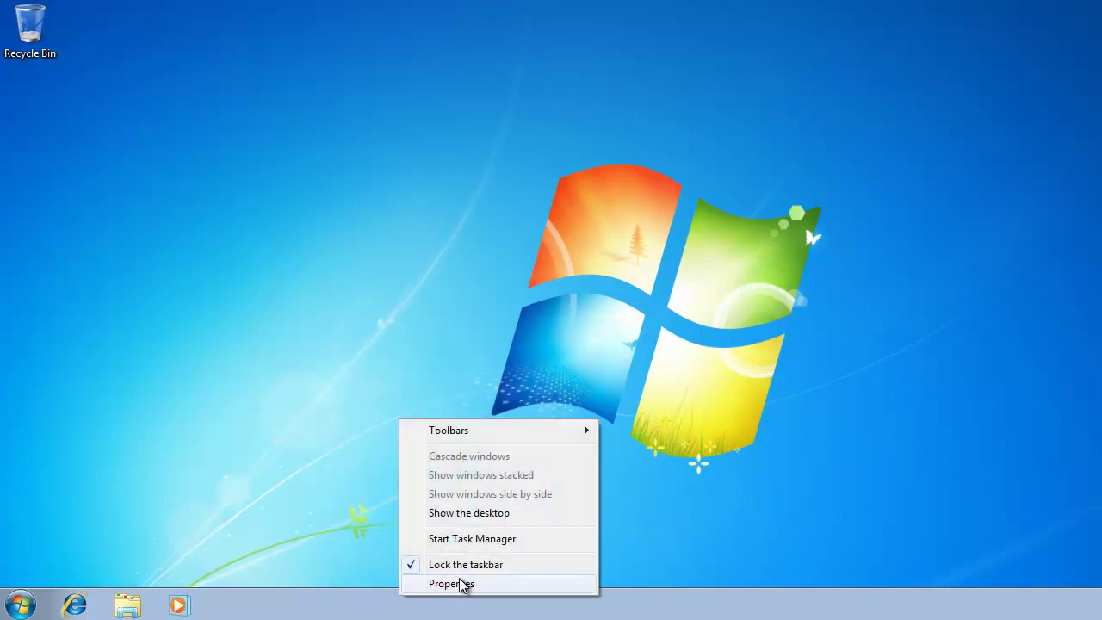
pyautogui.click(466, 539)
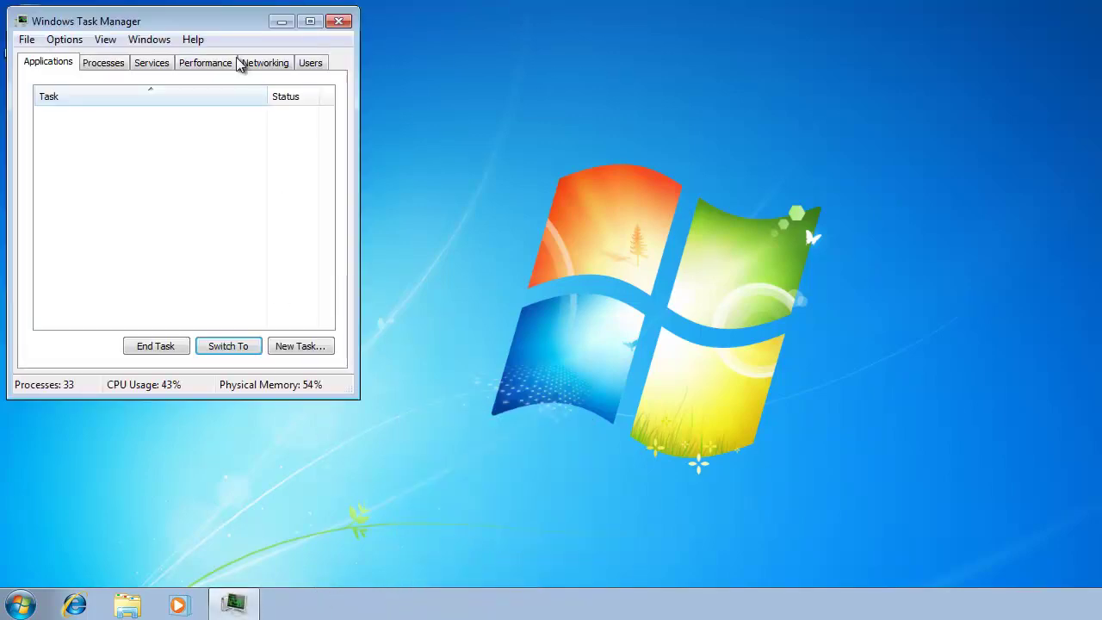
pyautogui.click(122, 62)
pyautogui.moveTo(177, 20); pyautogui.dragTo(470, 93)
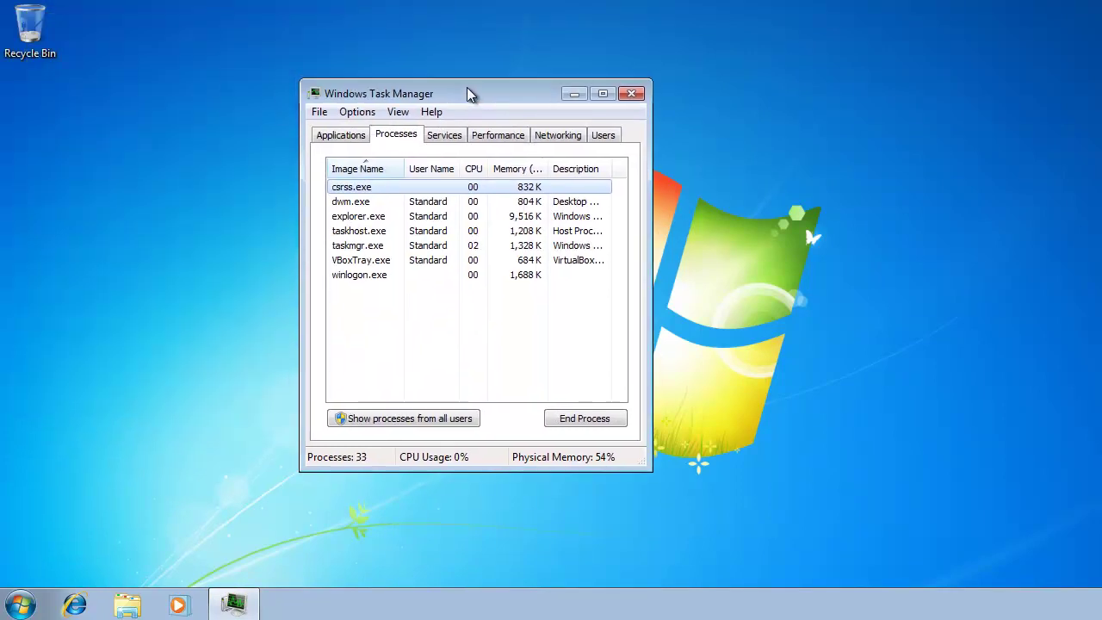
pyautogui.click(385, 428)
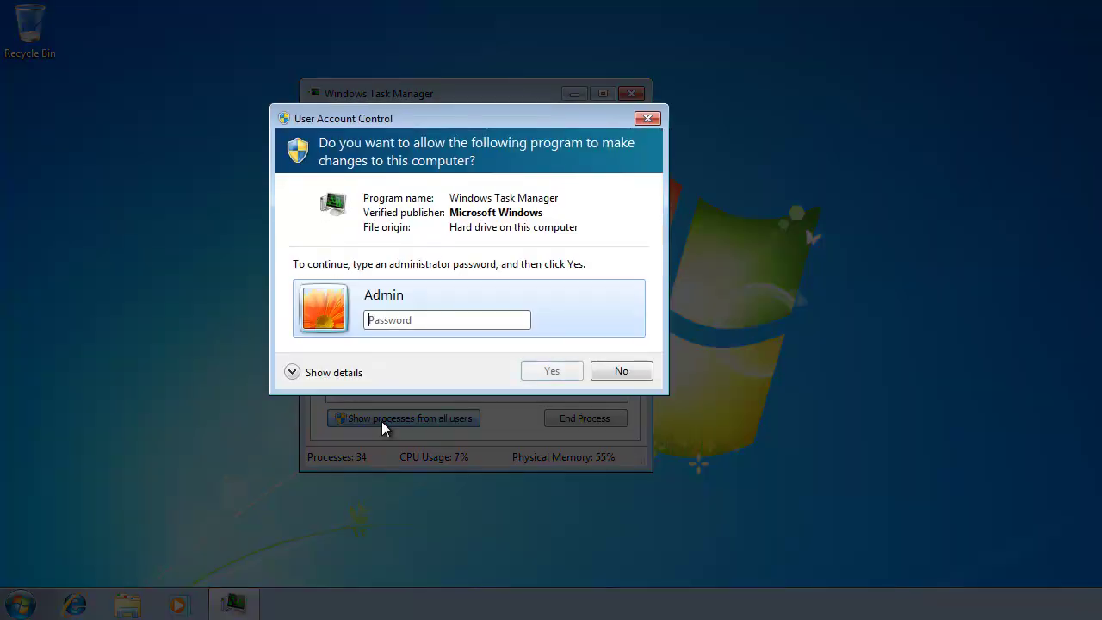
pyautogui.click(409, 324)
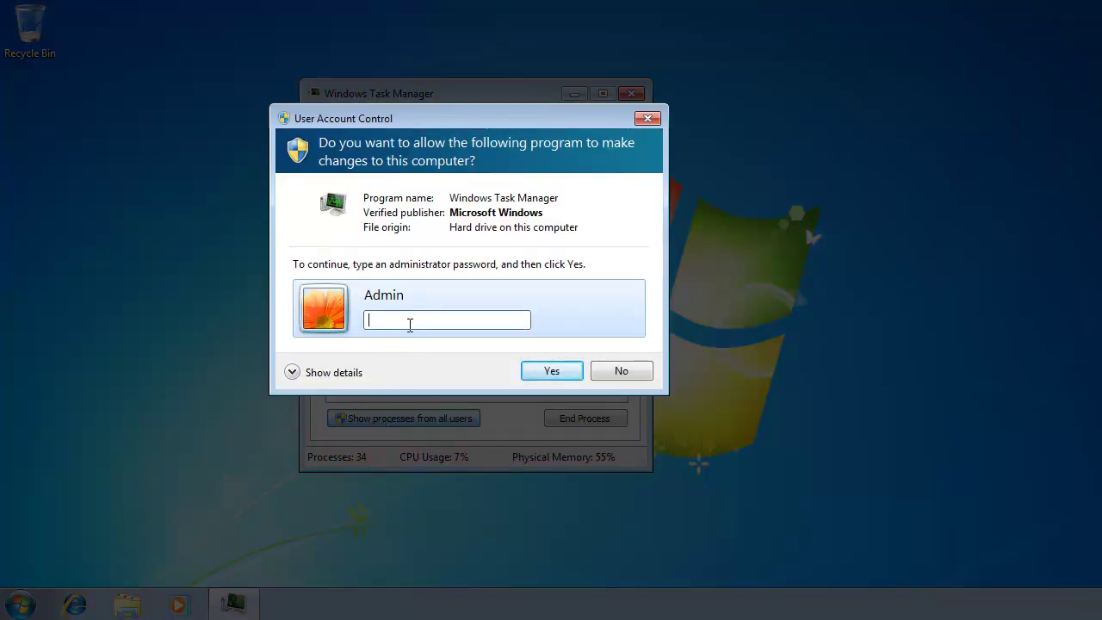
pyautogui.write('password')
pyautogui.press('Return')
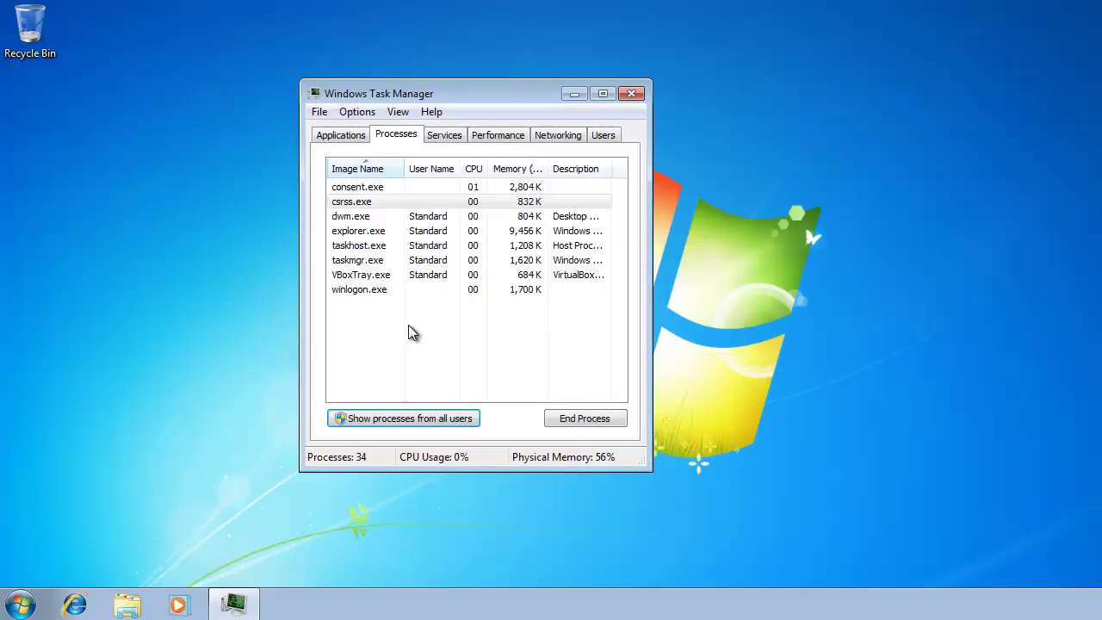
# Open the elevated Task Manager's Processes tab and enlarge the window to list all 33 processes
pyautogui.moveTo(251, 23); pyautogui.dragTo(585, 54)
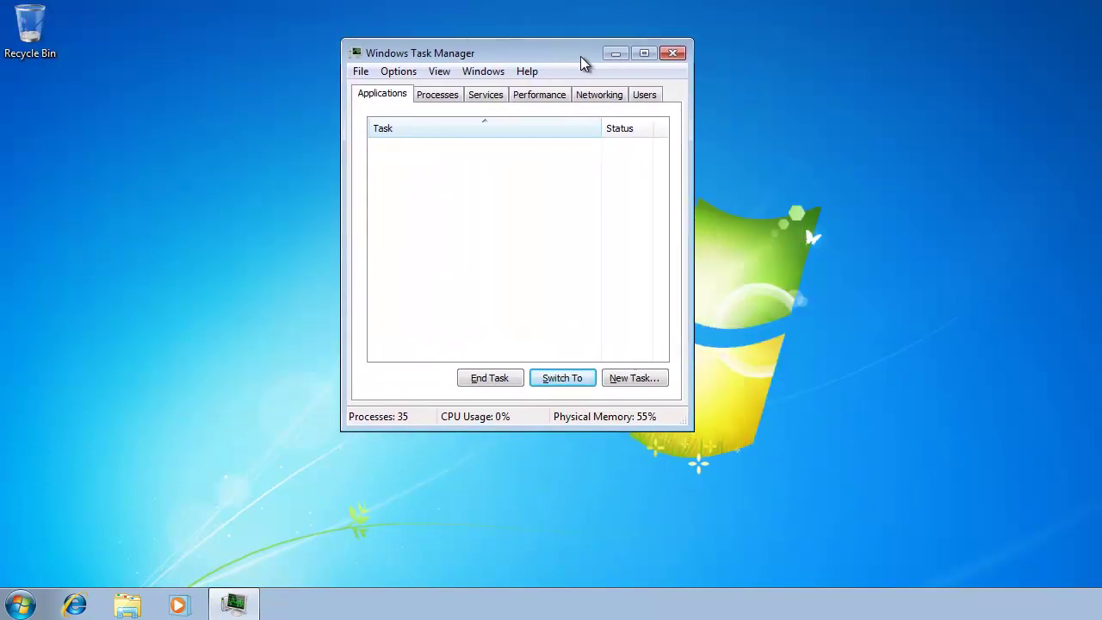
pyautogui.click(456, 93)
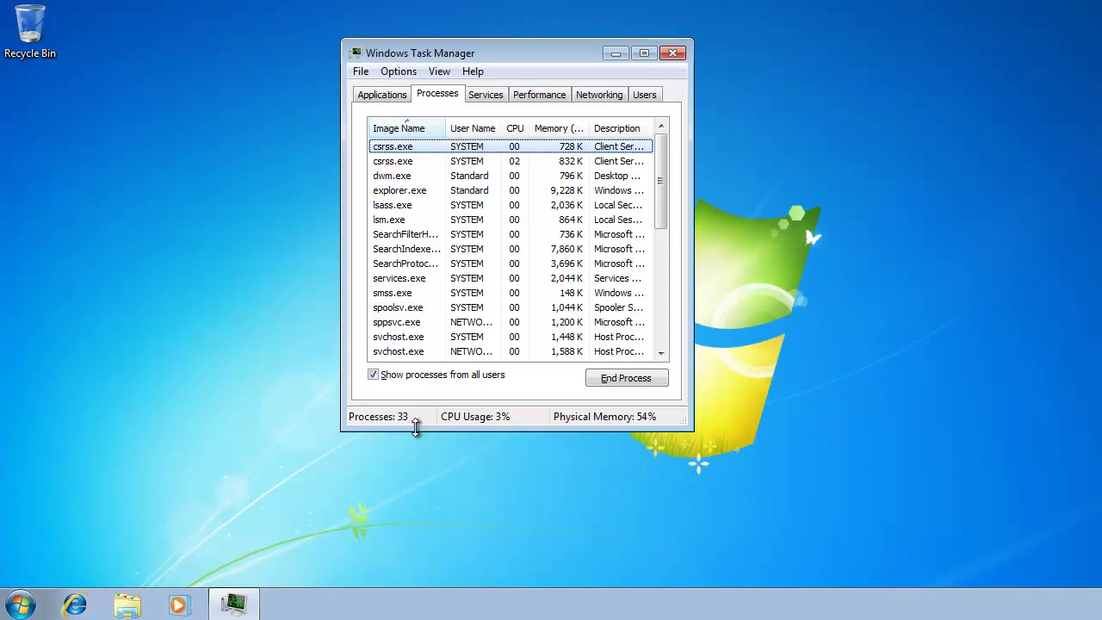
pyautogui.moveTo(415, 428); pyautogui.dragTo(430, 568)
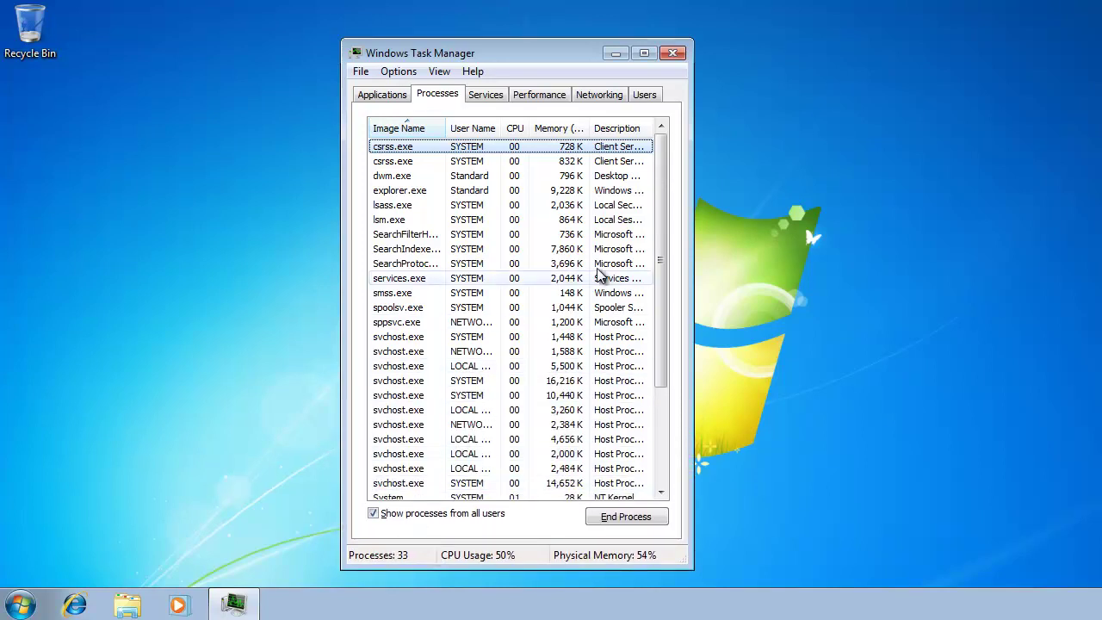
pyautogui.moveTo(662, 152)
pyautogui.mouseDown()
pyautogui.moveTo(669, 294)
pyautogui.moveTo(663, 149)
pyautogui.mouseUp()
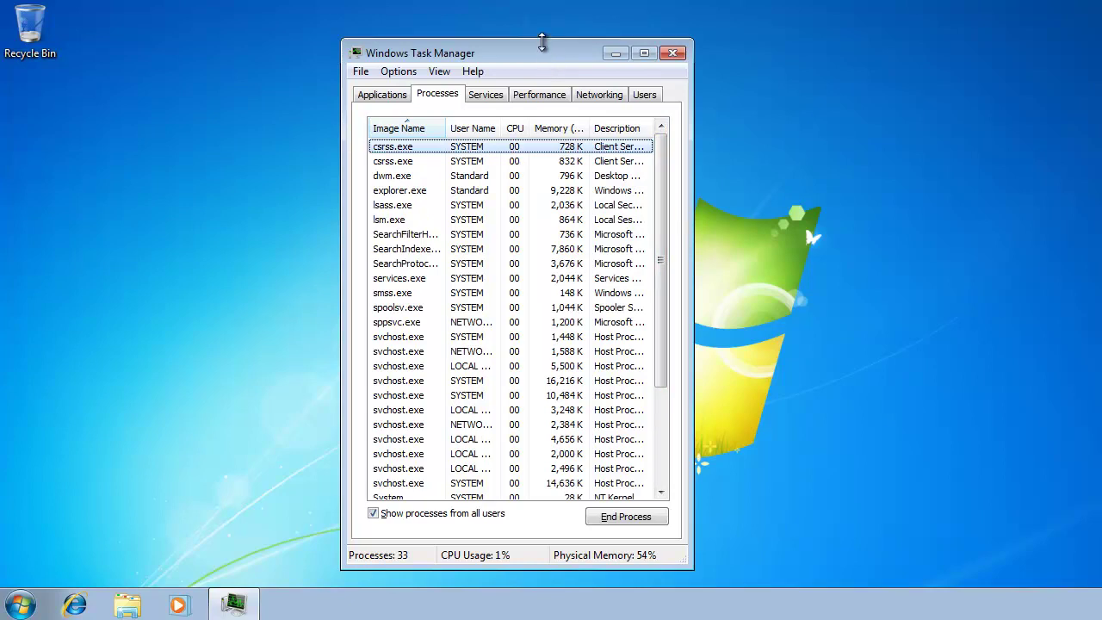
pyautogui.moveTo(536, 40); pyautogui.dragTo(536, 12)
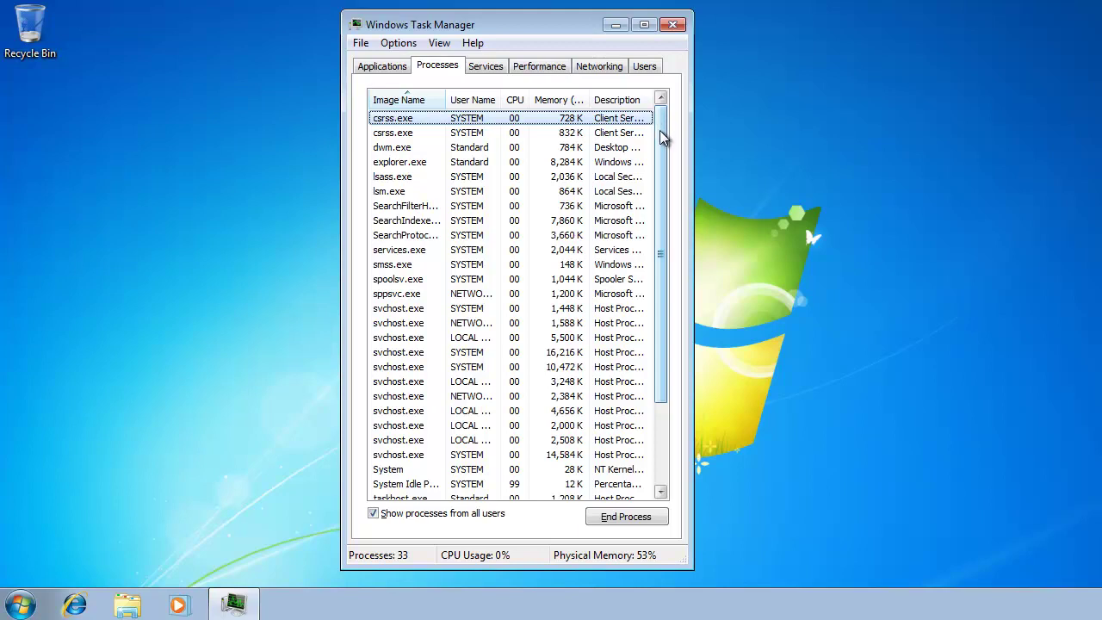
pyautogui.moveTo(561, 30); pyautogui.dragTo(558, 32)
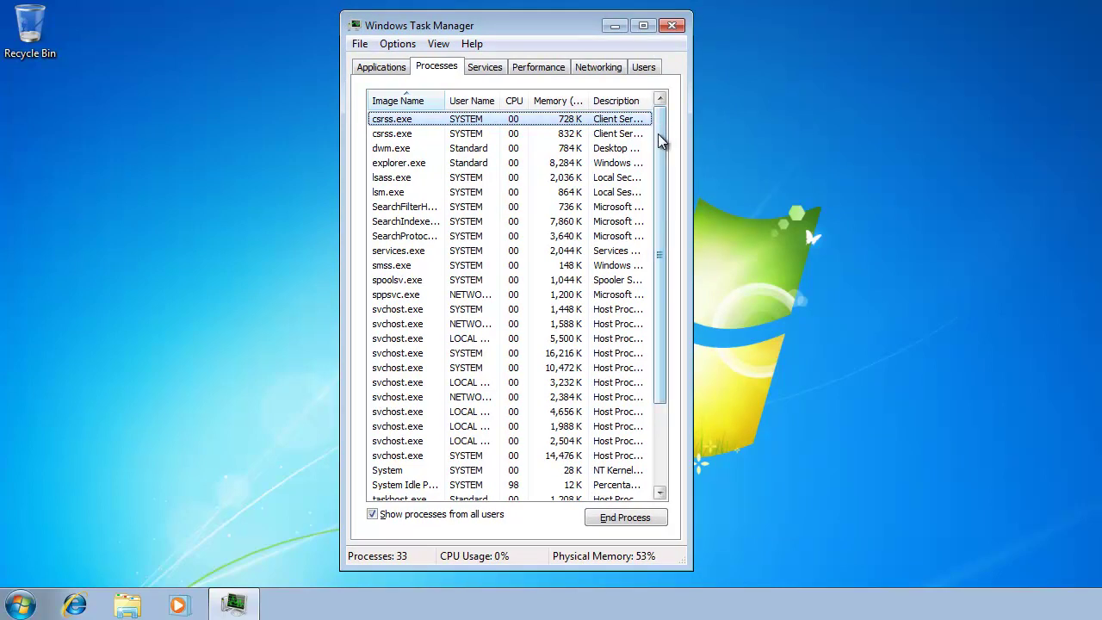
pyautogui.moveTo(659, 144); pyautogui.dragTo(664, 236)
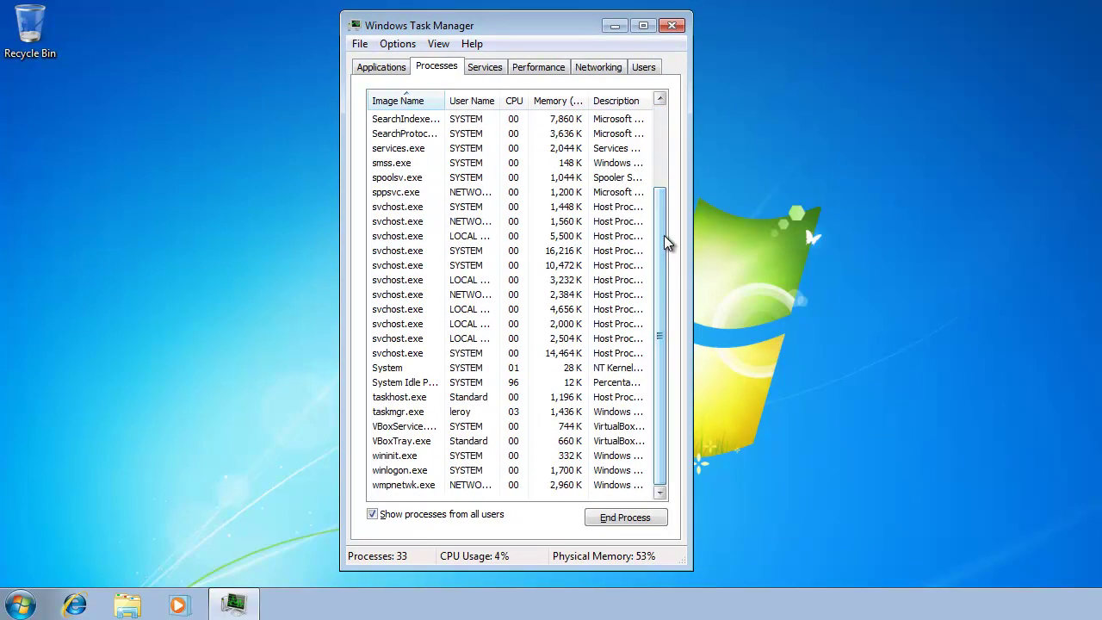